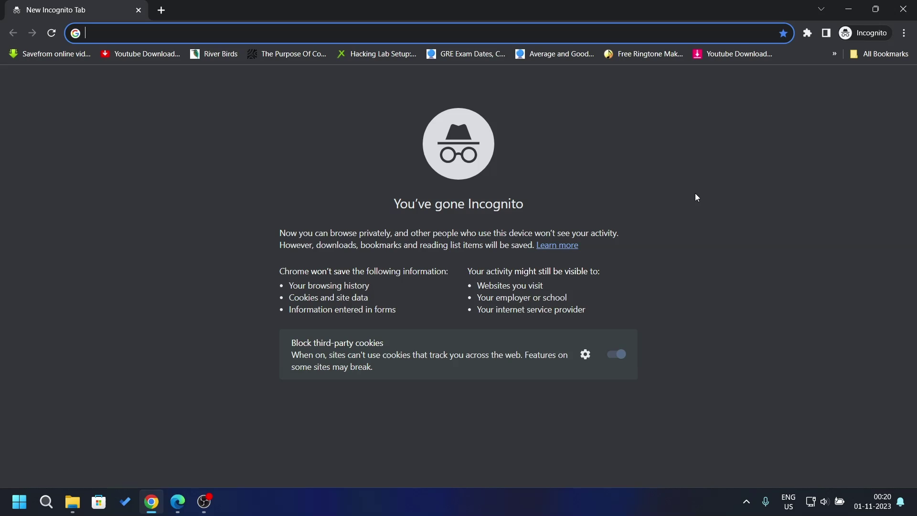
Load the router's admin login page at 192.168.0.1.
text(19)
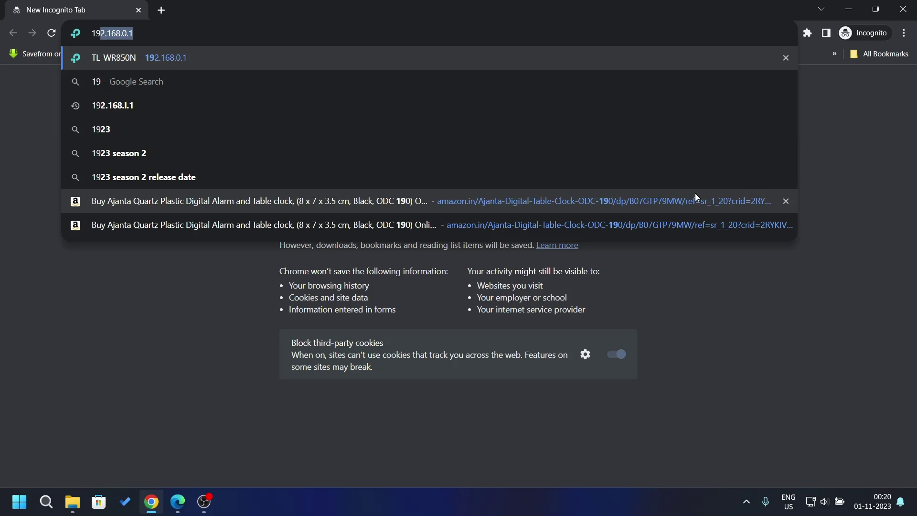
text(2.16)
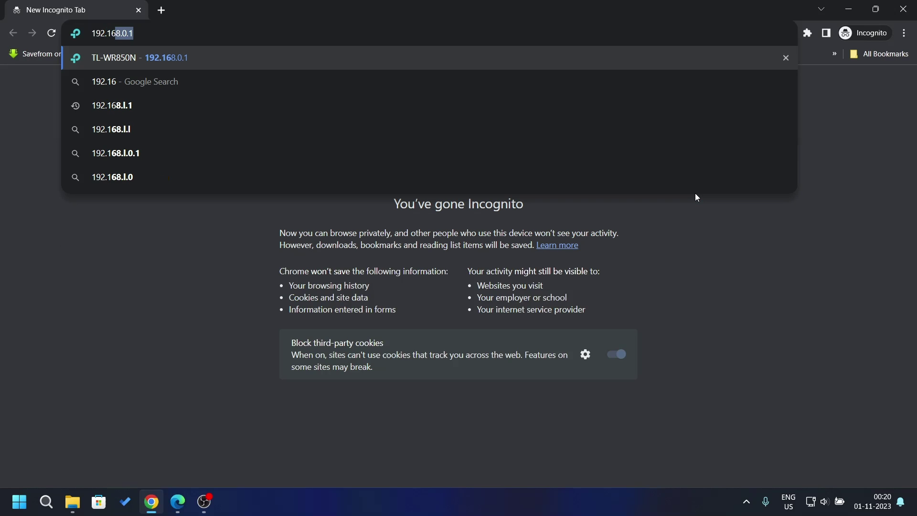
text(8.0)
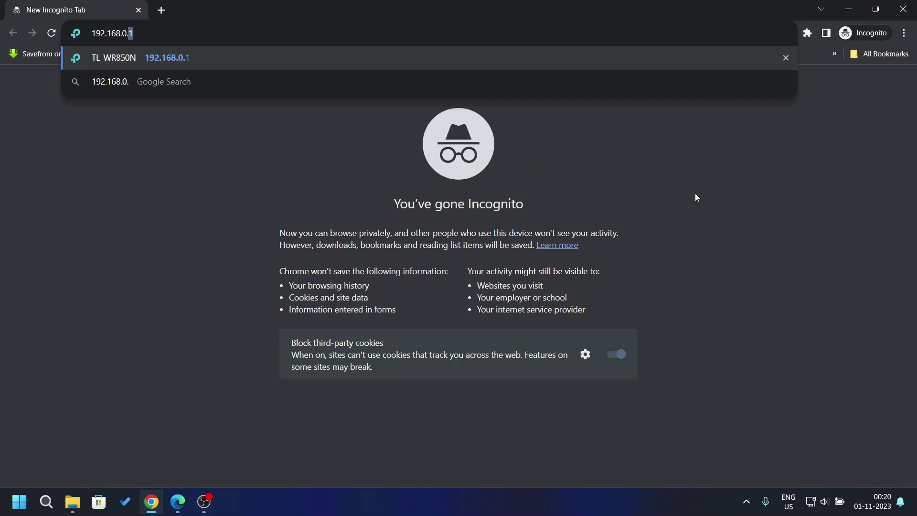
text(.1)
key(Return)
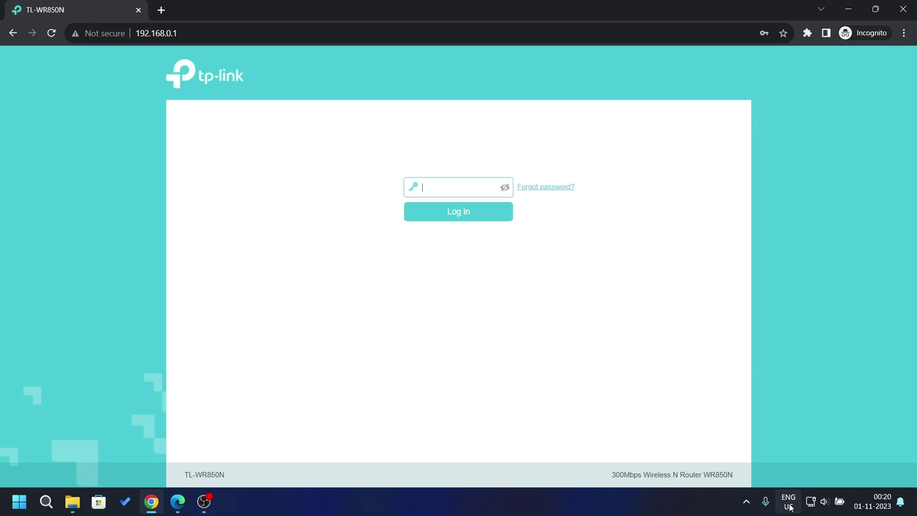
Log in to the TL-WR850N with the saved router password.
click(446, 189)
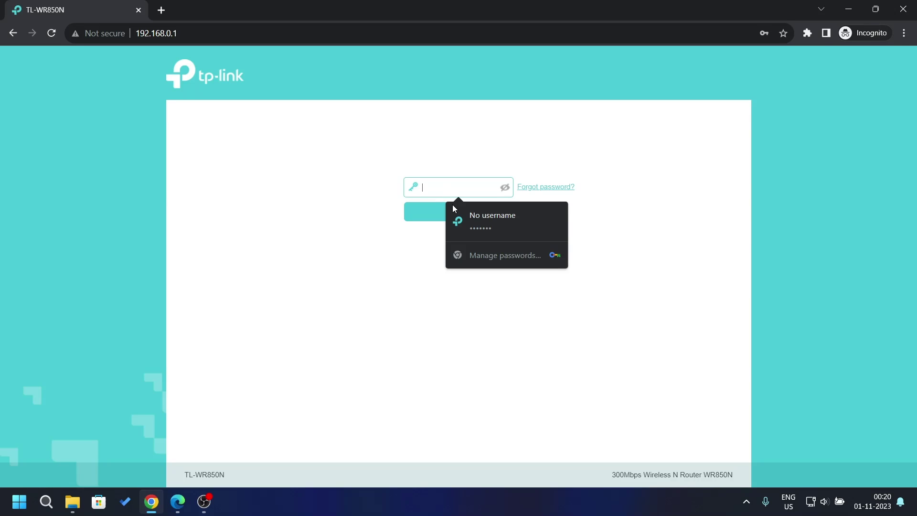
click(477, 229)
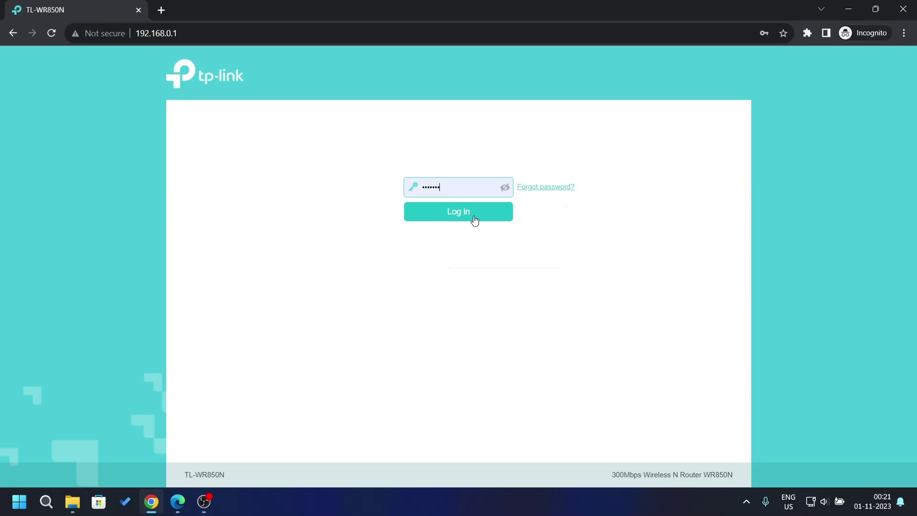
click(475, 219)
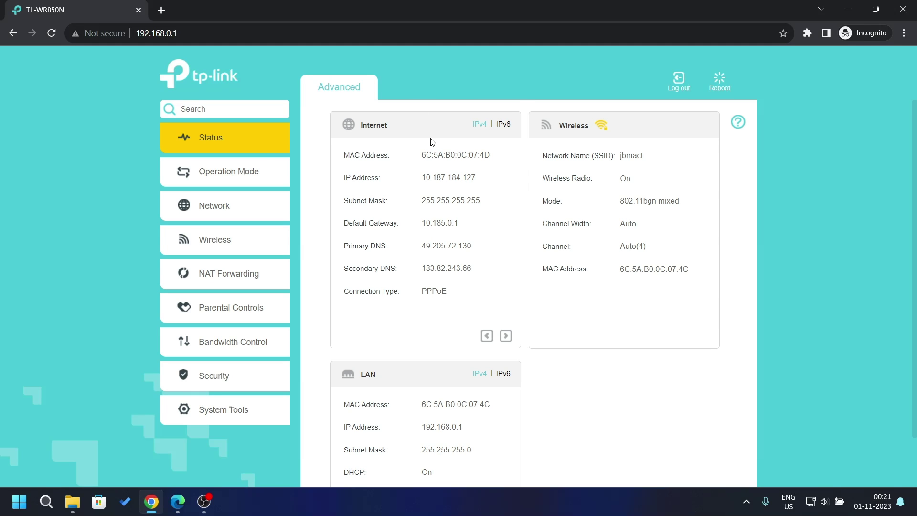
Go to System Tools > Statistics to show the Traffic Statistics page.
scroll(234, 164, down, 1)
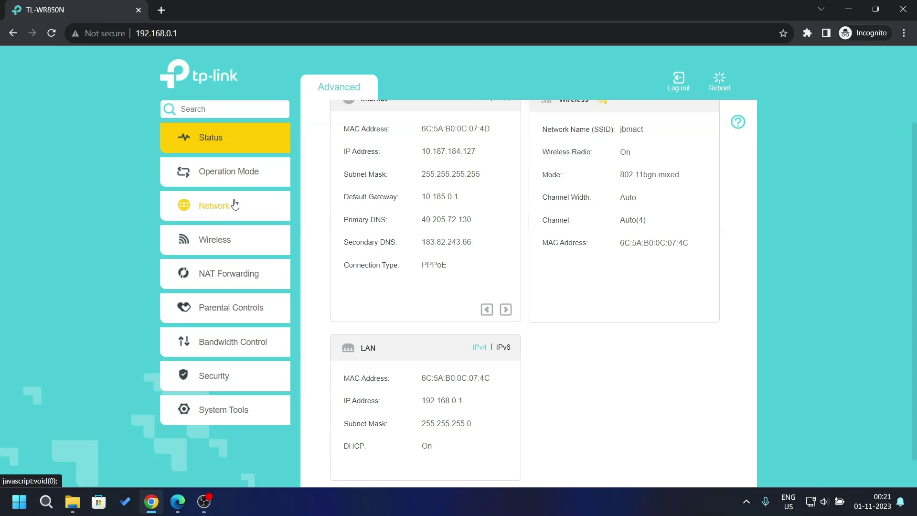
click(212, 407)
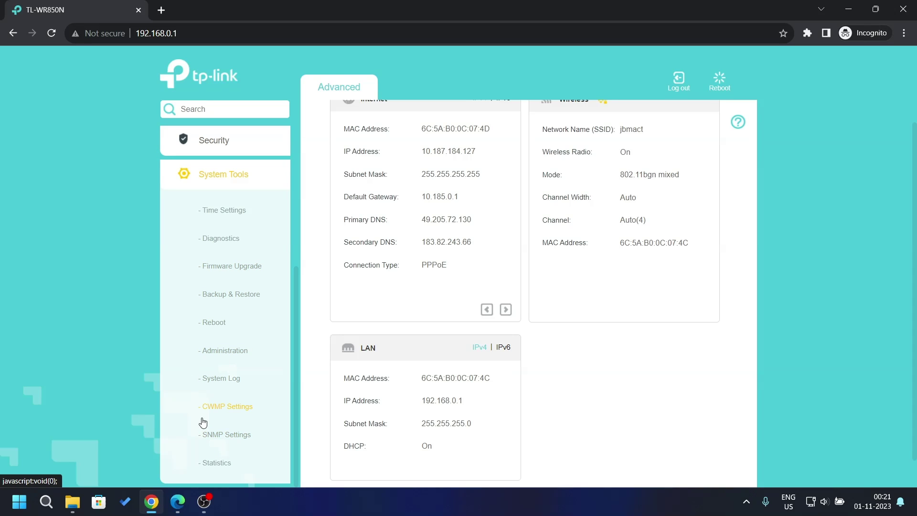
click(229, 464)
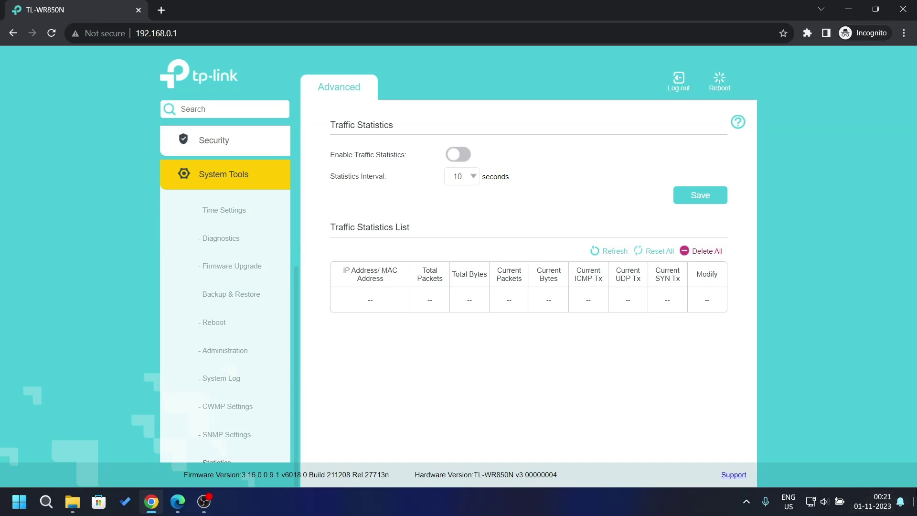
Enable Traffic Statistics and save, so both connected devices show packet and byte counts.
click(867, 504)
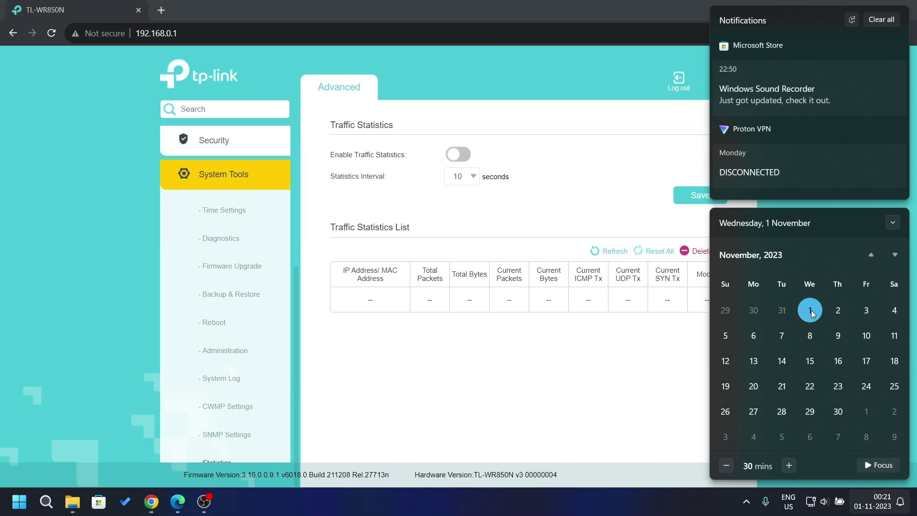
click(648, 382)
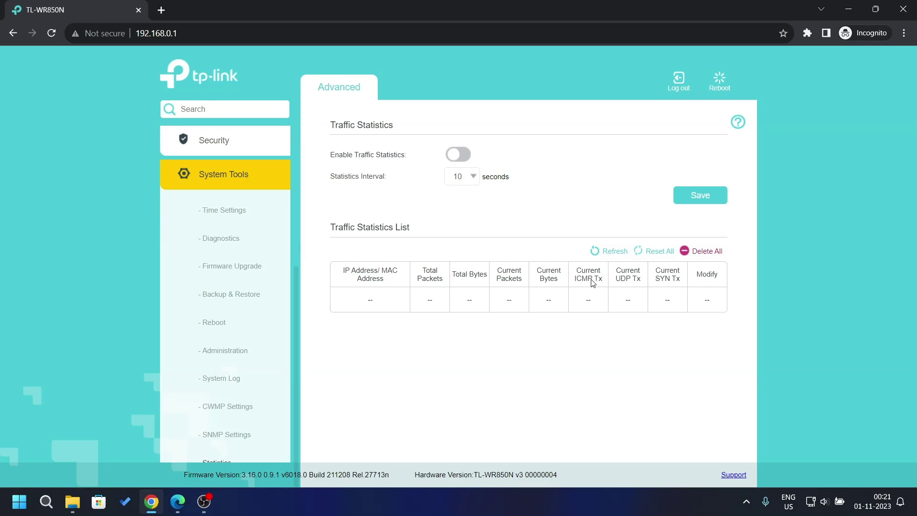
click(459, 159)
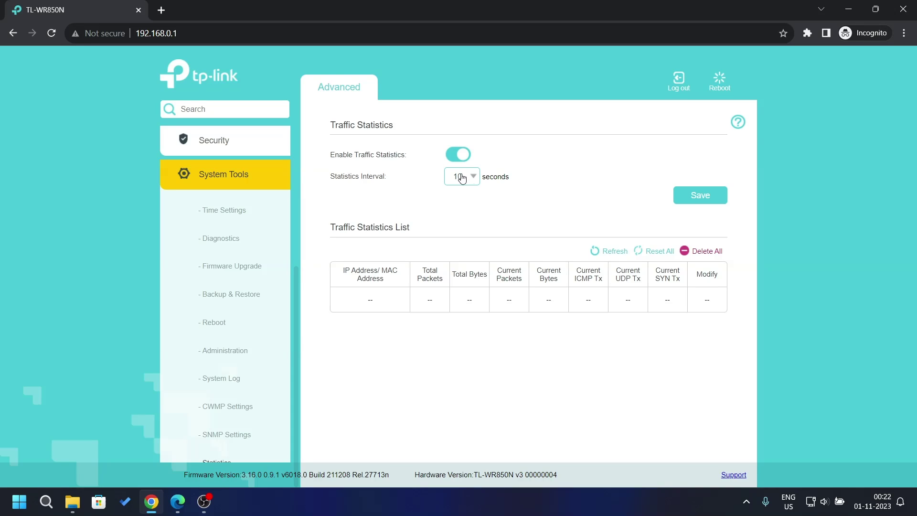
click(689, 197)
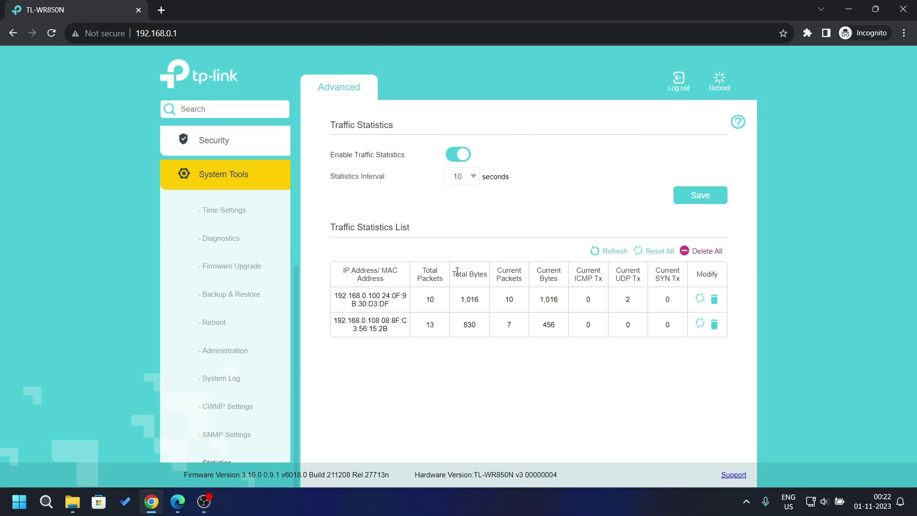
drag(452, 270, 482, 270)
click(475, 301)
click(873, 501)
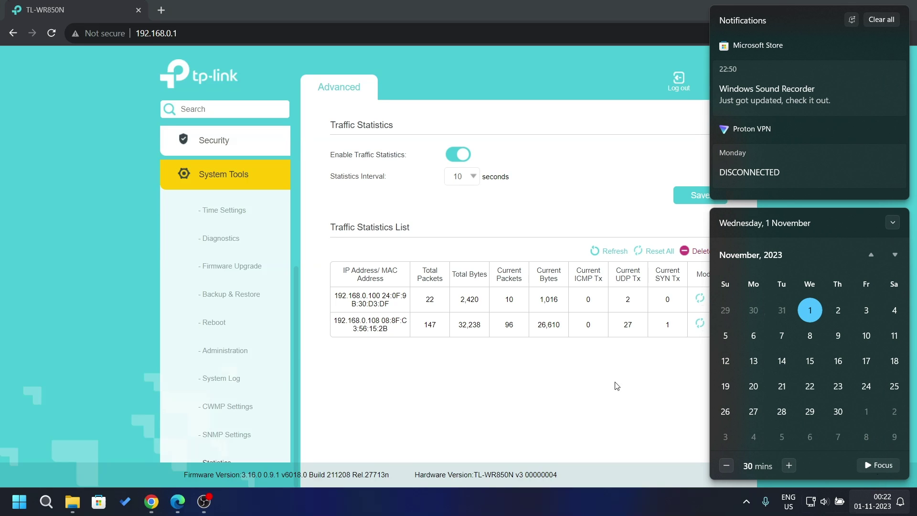
click(578, 404)
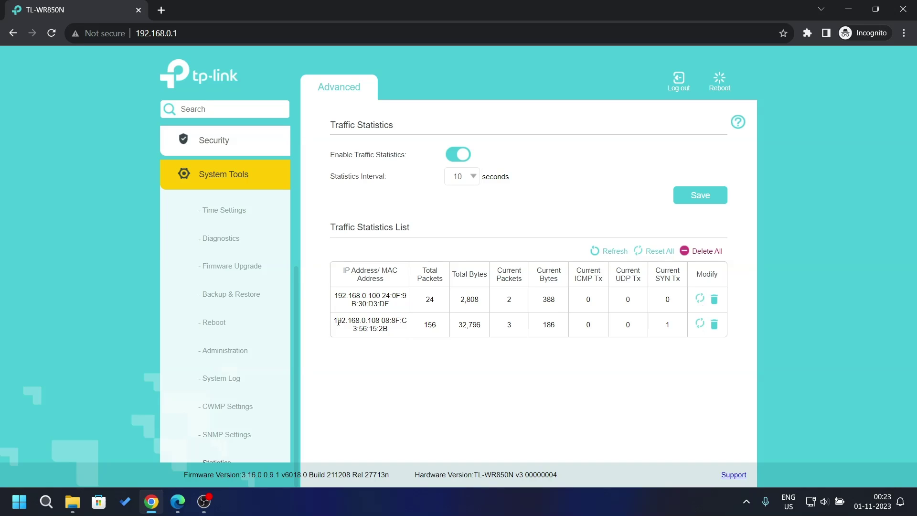
drag(334, 320, 403, 340)
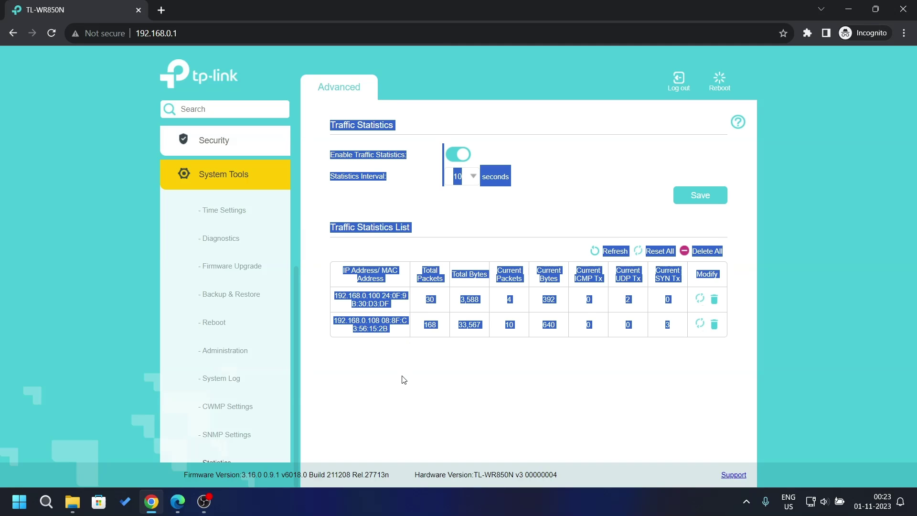
click(389, 357)
drag(337, 319, 399, 334)
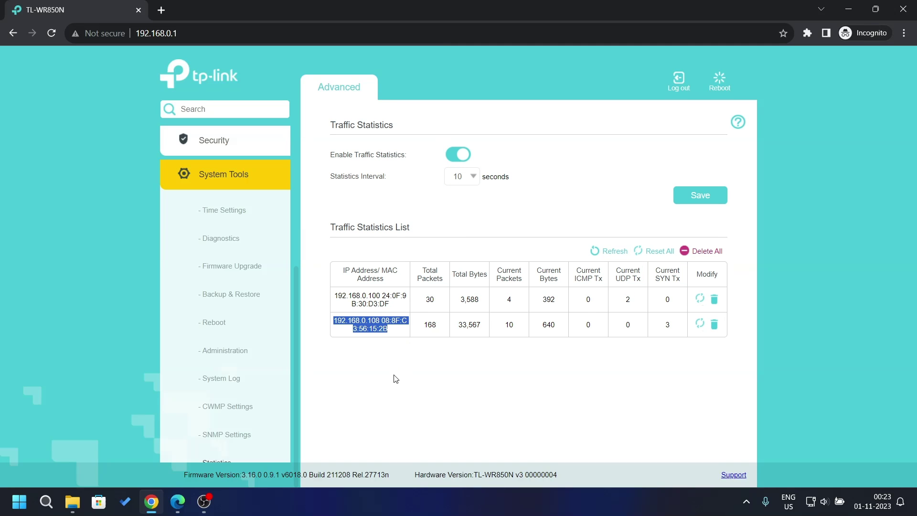
click(369, 329)
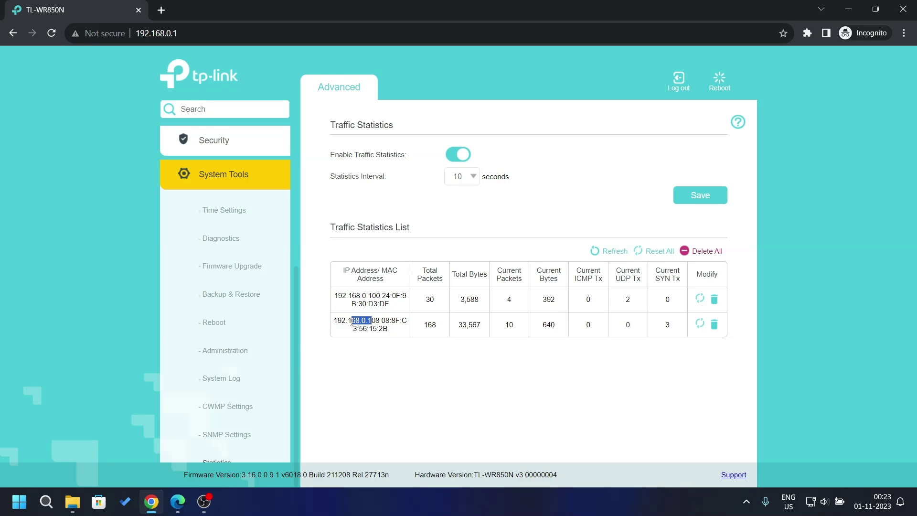
drag(352, 321, 334, 323)
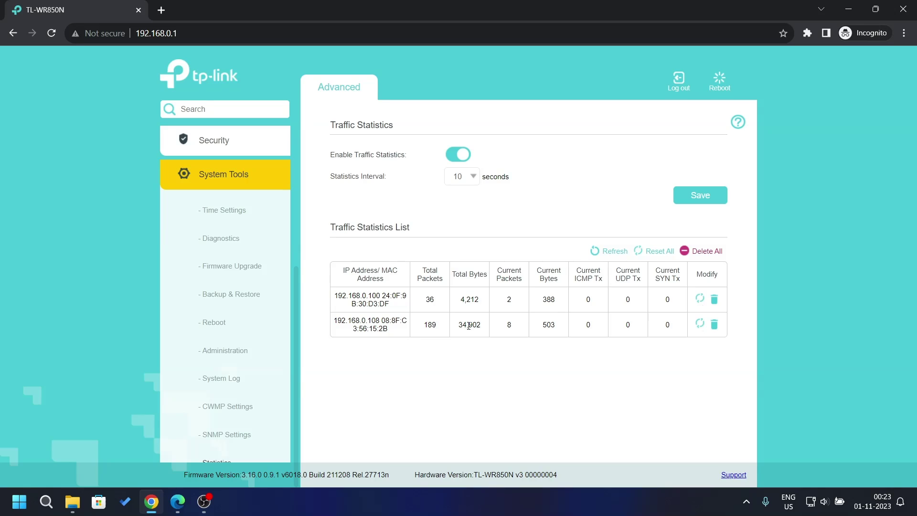
Load YouTube in a new tab, visit the Gmail tab, then return to Traffic Statistics.
click(161, 10)
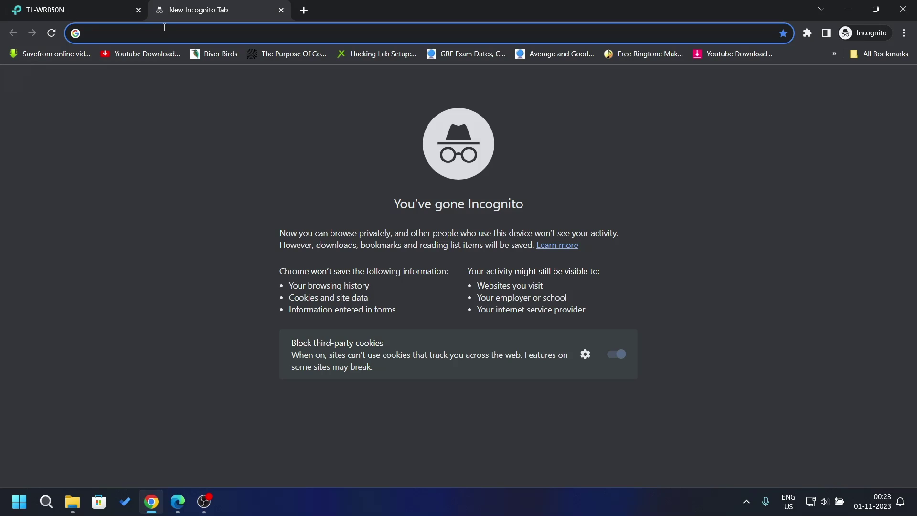
text(you)
key(Return)
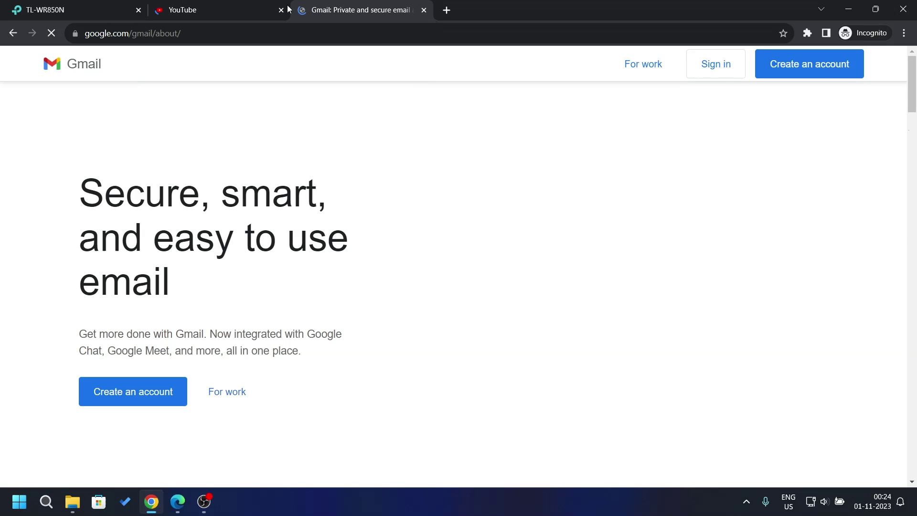
click(209, 9)
click(306, 9)
click(67, 5)
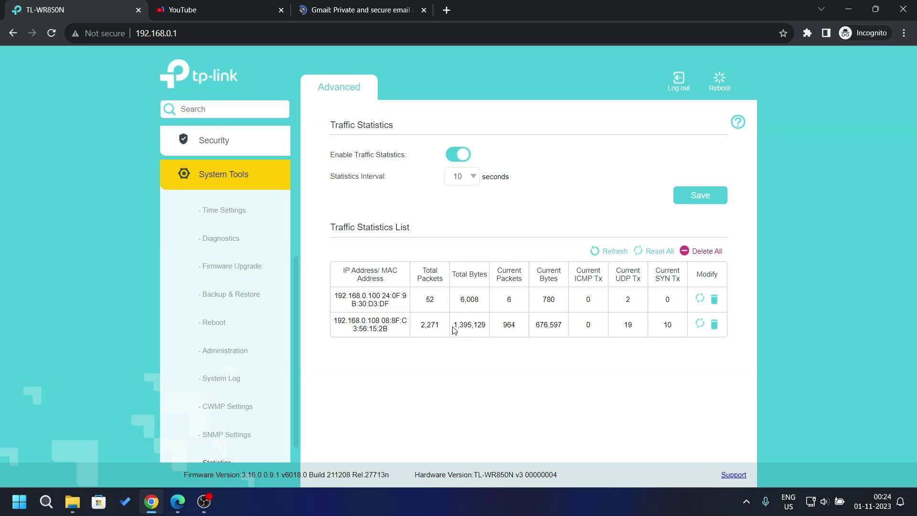
drag(455, 324, 487, 343)
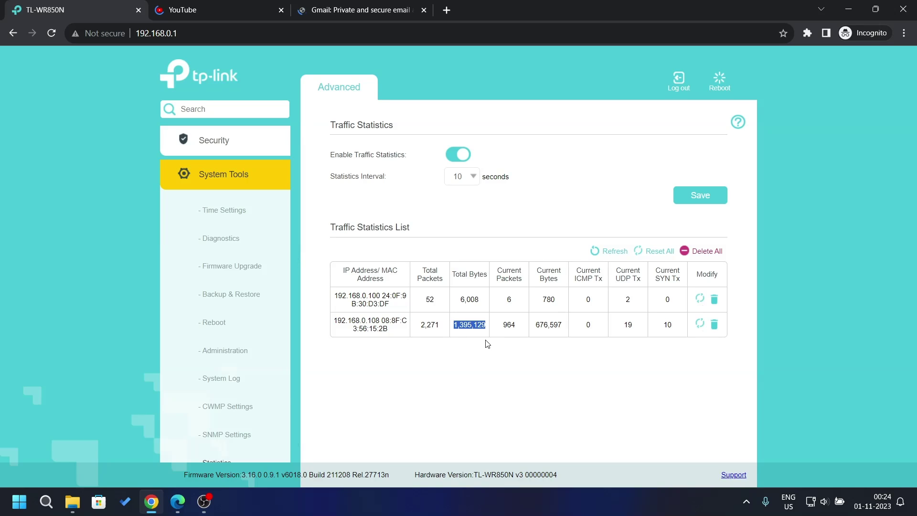
click(476, 367)
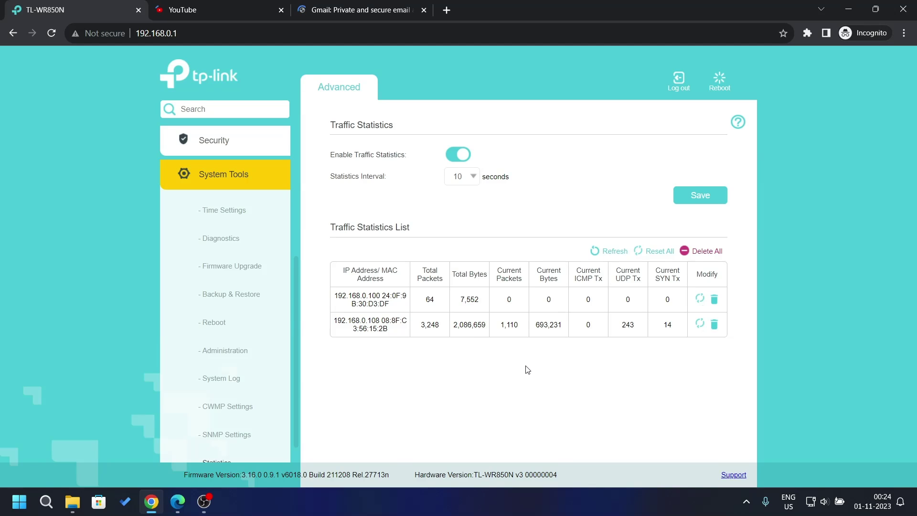
drag(458, 328, 493, 328)
click(470, 355)
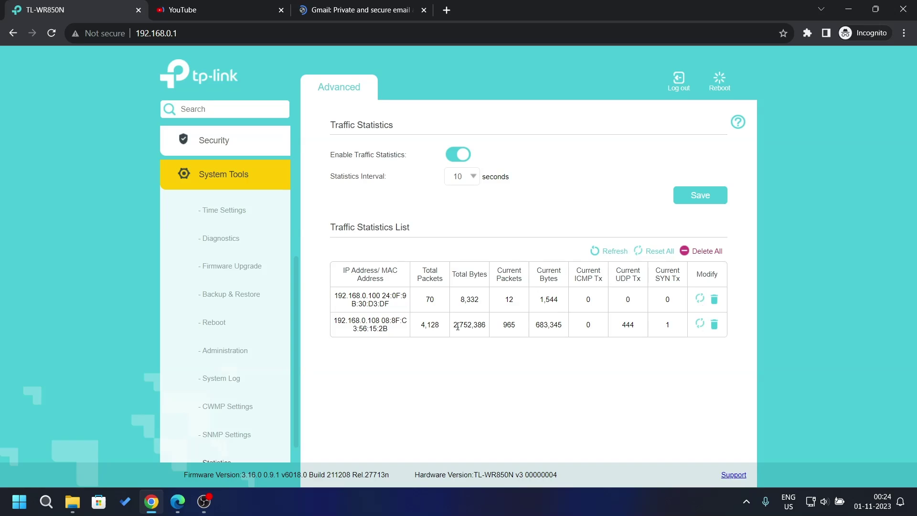
drag(454, 324, 491, 330)
click(463, 337)
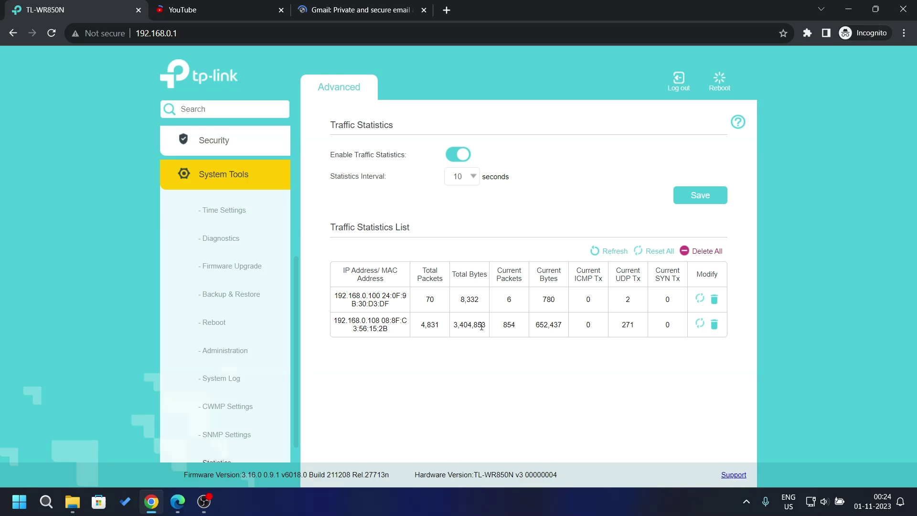
drag(454, 325, 494, 330)
click(469, 365)
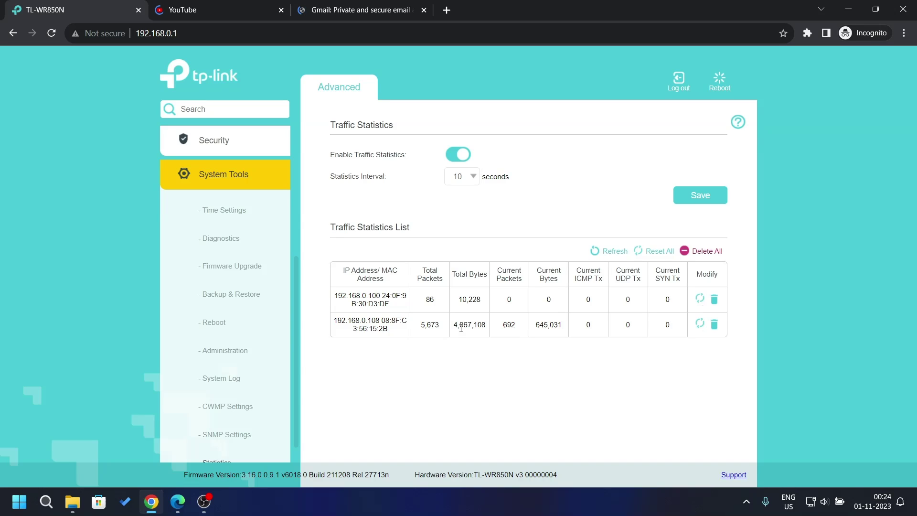
key(ctrl+a)
click(455, 329)
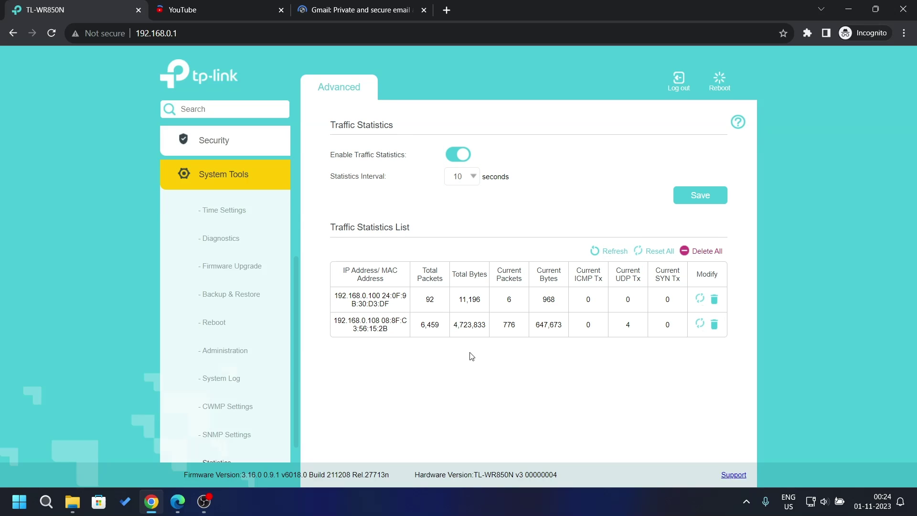
drag(455, 329, 486, 330)
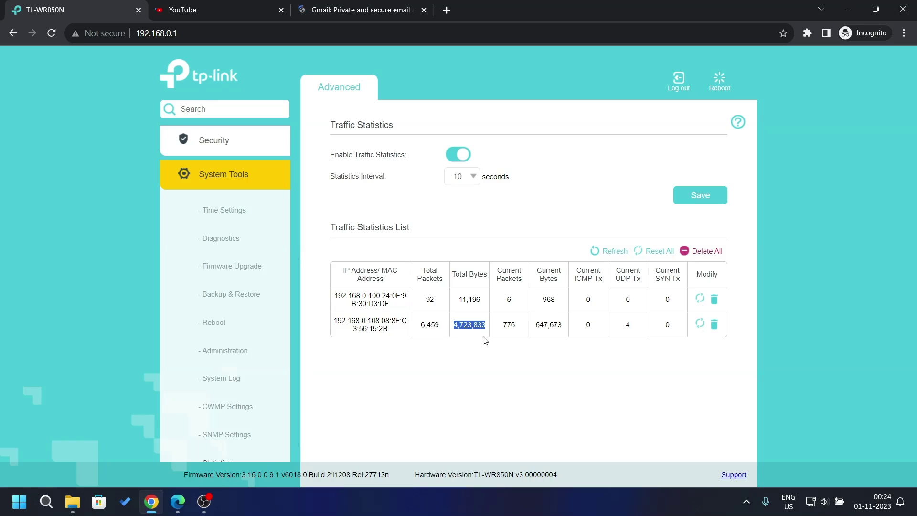
click(479, 374)
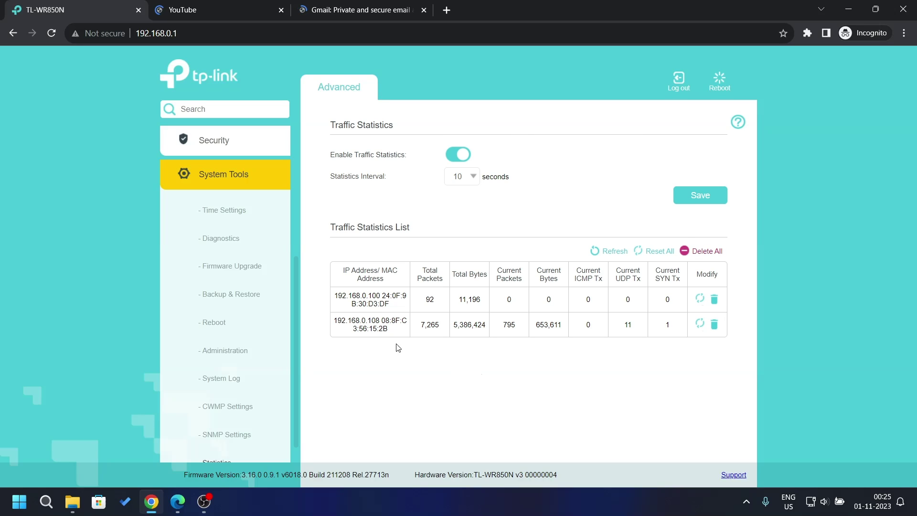
drag(338, 321, 375, 321)
click(426, 361)
drag(454, 324, 483, 324)
click(490, 356)
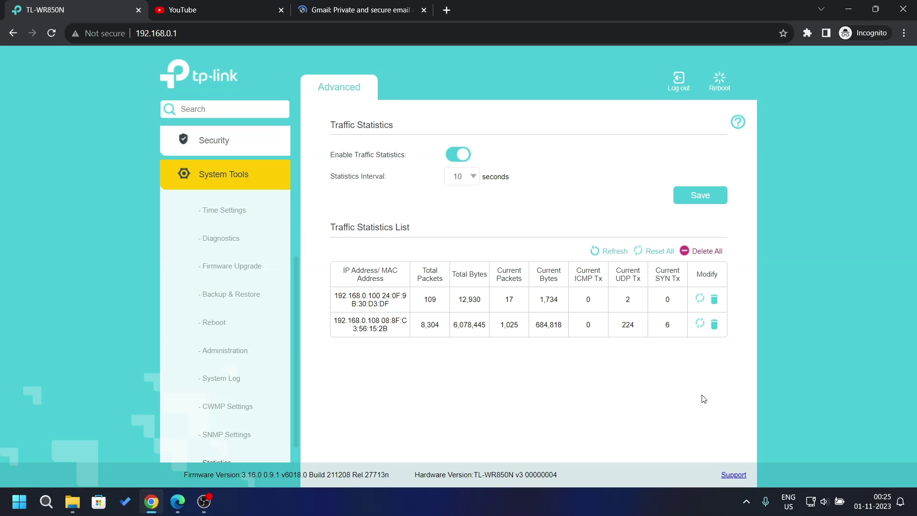
click(880, 504)
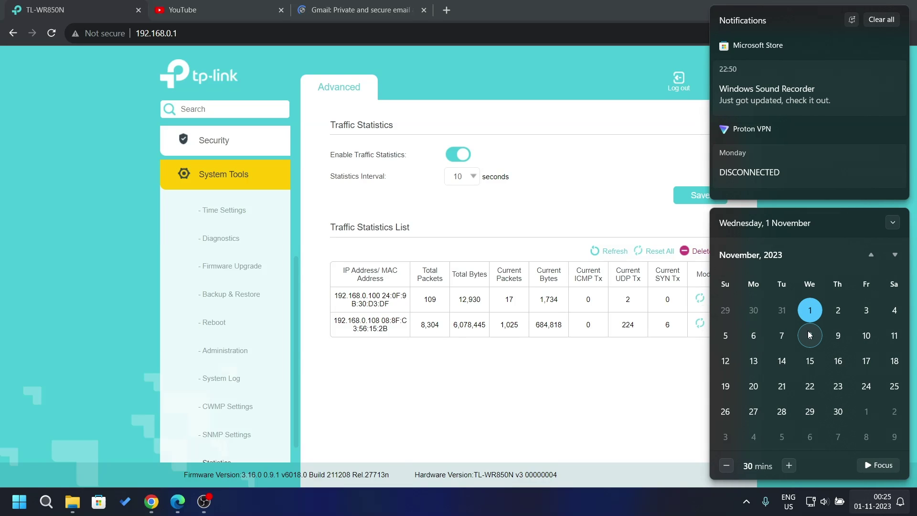
click(810, 360)
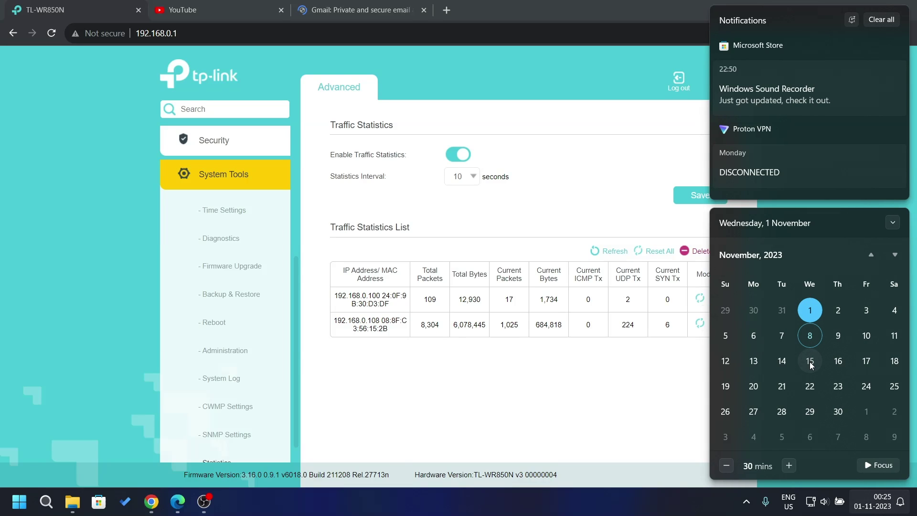
click(815, 387)
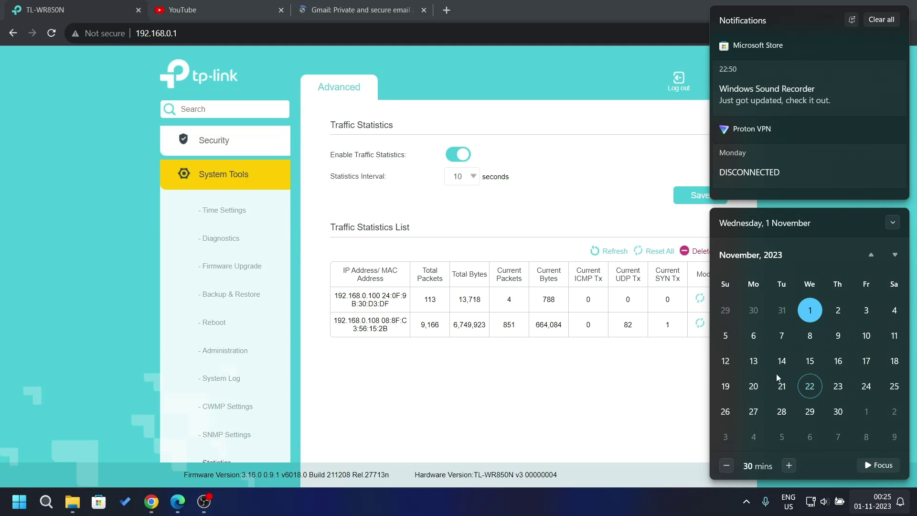
click(548, 368)
drag(339, 320, 396, 321)
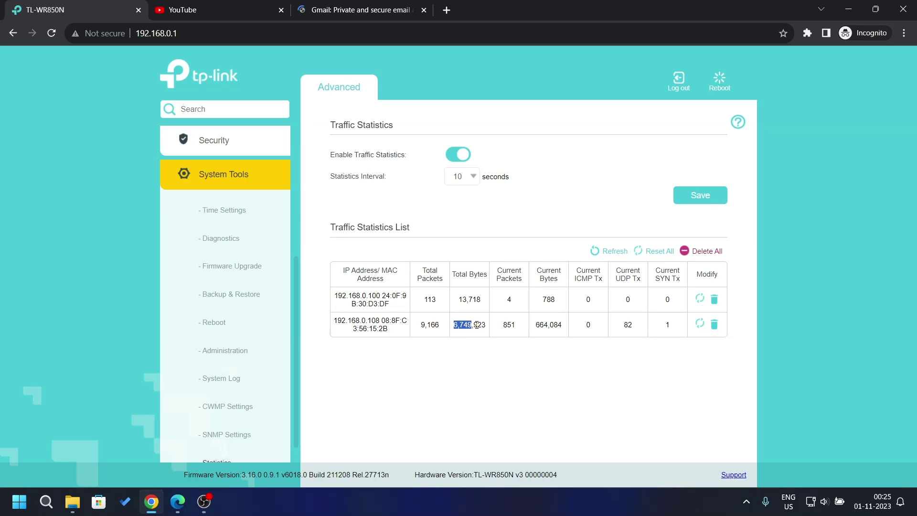
drag(455, 325, 481, 325)
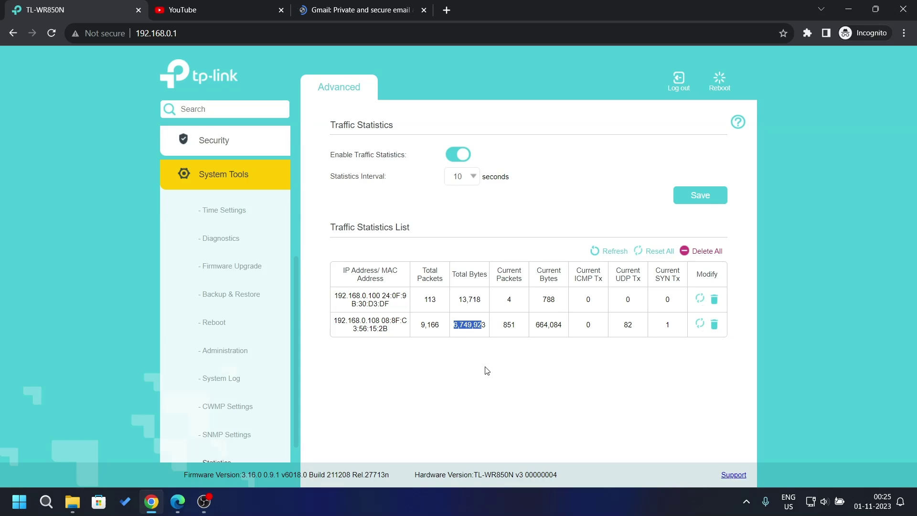